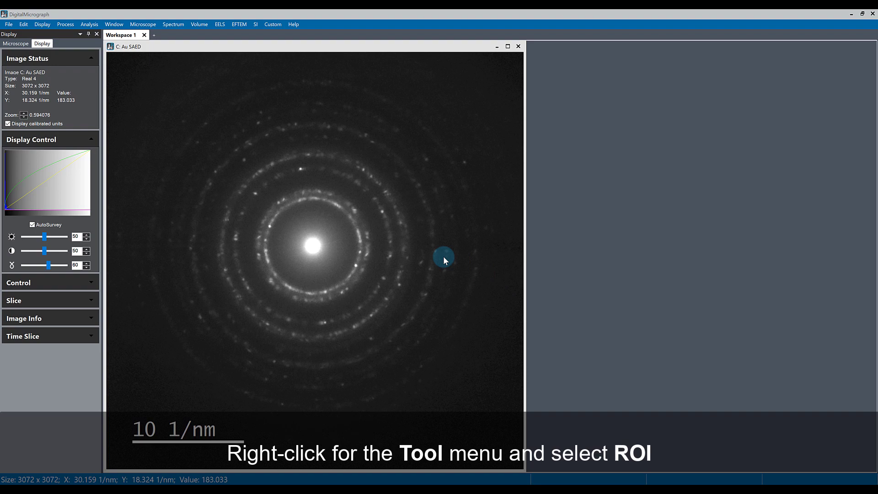
- Open the Tool menu over the Au SAED pattern and expand the ROI shape list
right_click(445, 260)
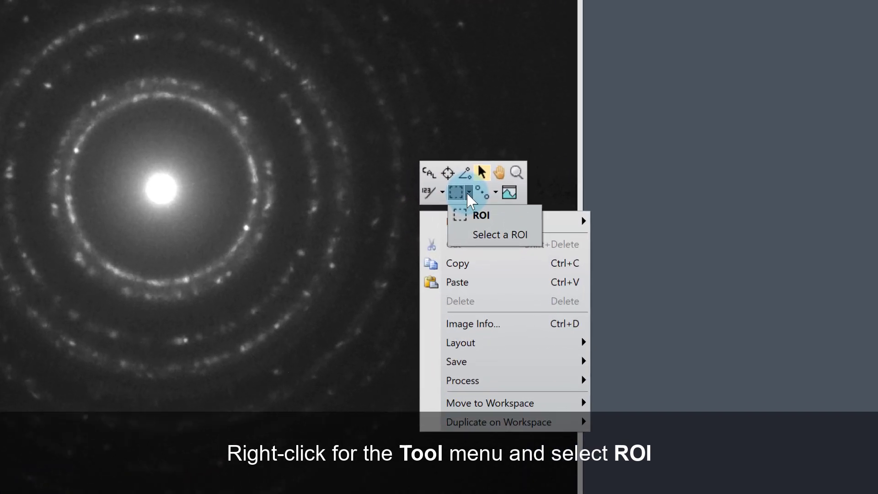
click(468, 247)
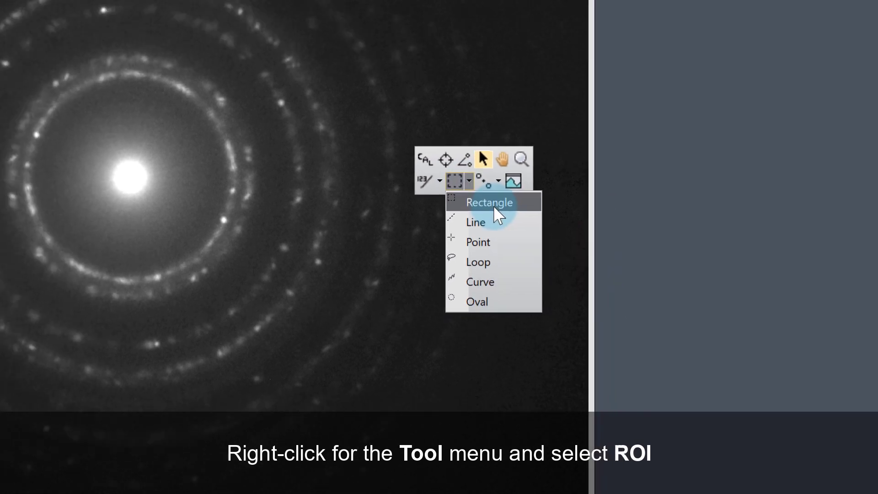
- Draw a rectangle ROI over the upper diffraction rings, then deselect it
click(498, 170)
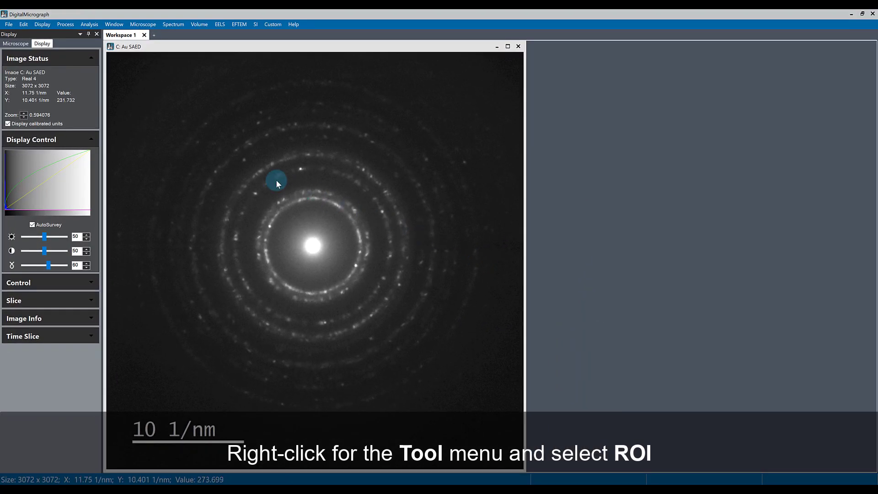
drag(214, 155, 404, 240)
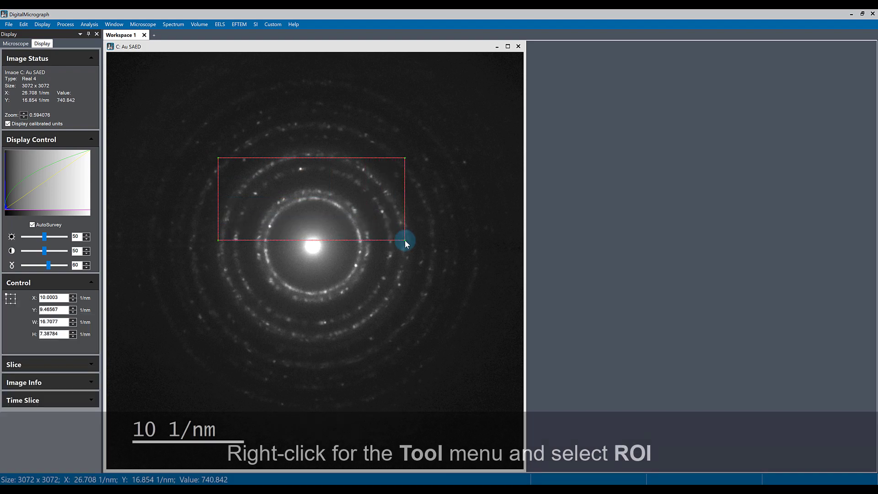
click(436, 257)
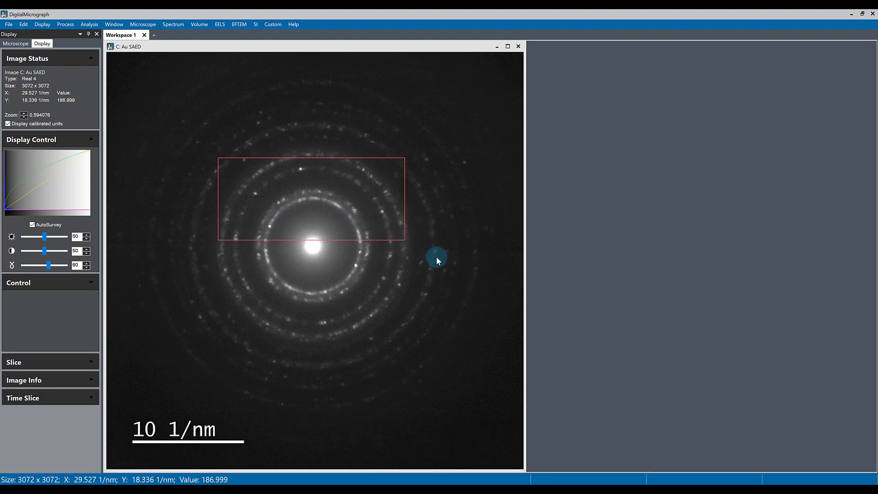
- Reselect the Rectangle ROI tool and draw a 13.2933 1/nm square ROI on the pattern
right_click(289, 242)
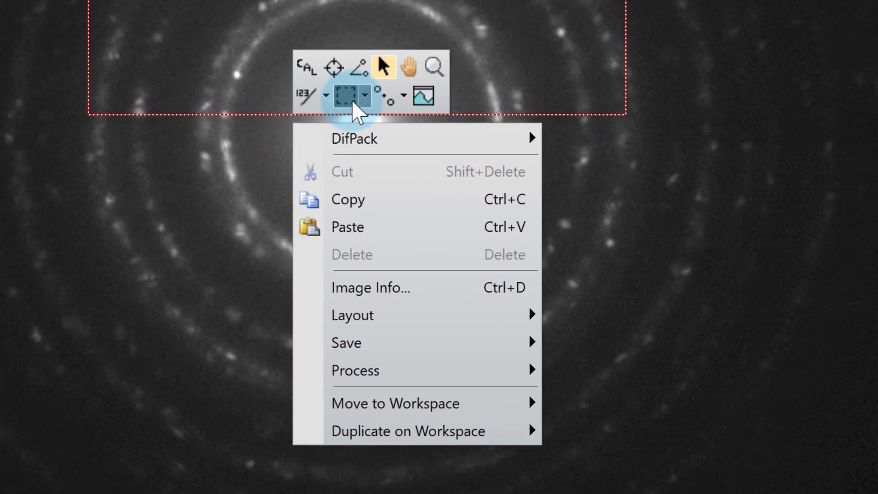
click(351, 98)
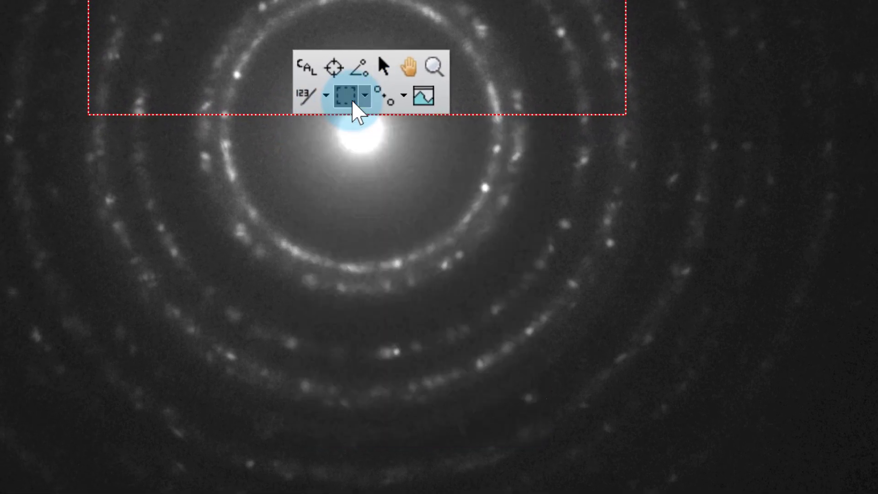
click(365, 97)
click(383, 126)
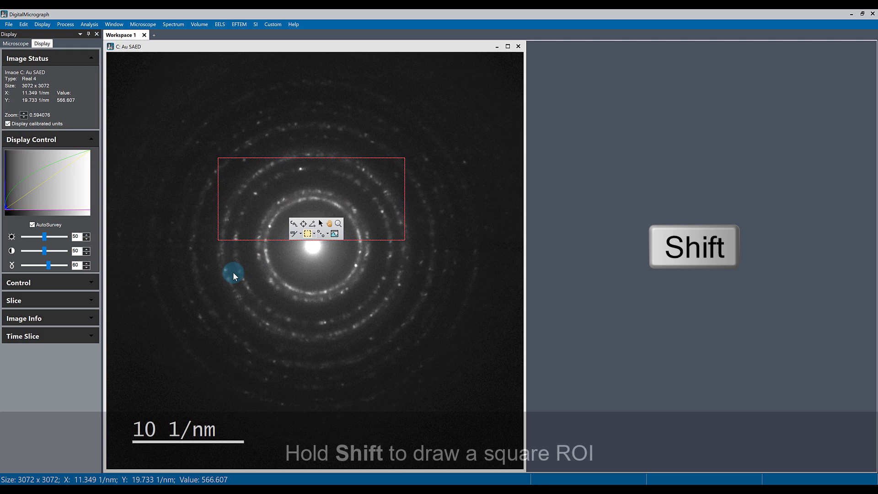
mouse_move(233, 273)
mouse_down()
mouse_move(294, 333)
mouse_move(389, 367)
mouse_move(281, 308)
mouse_move(383, 355)
mouse_up()
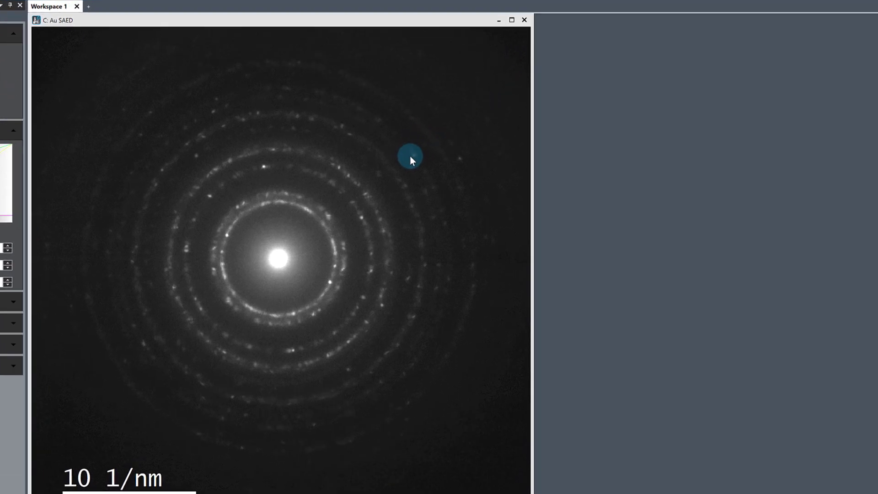
- Switch to the Oval ROI tool and circle the first ring from the central spot
right_click(423, 163)
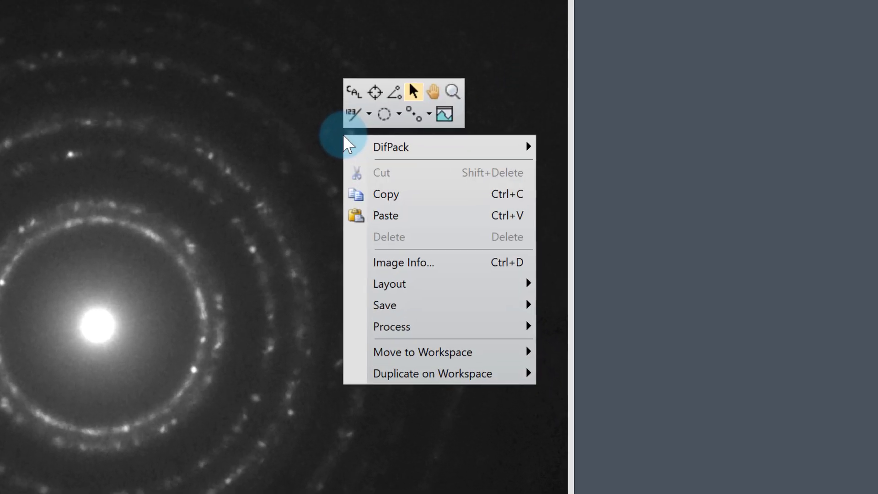
click(394, 111)
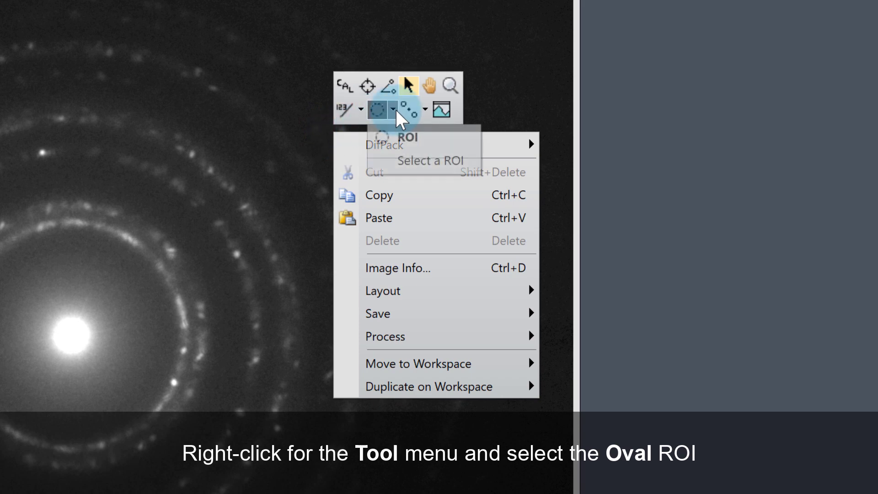
click(397, 109)
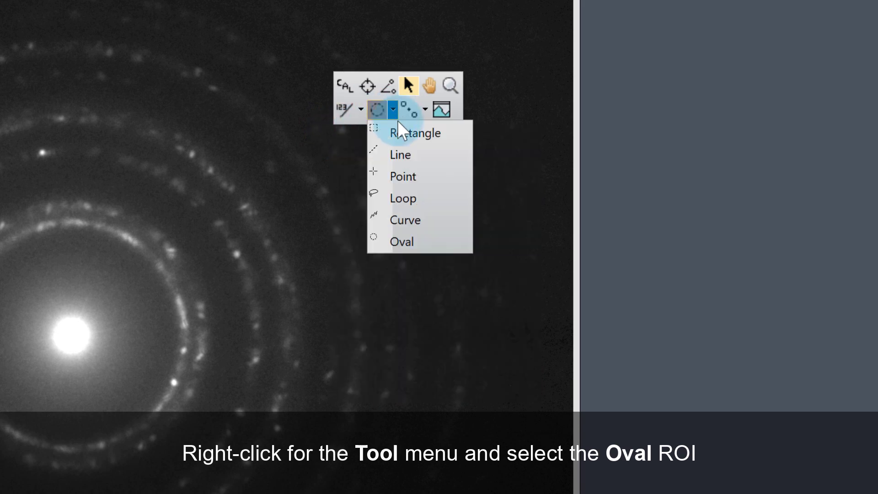
click(417, 243)
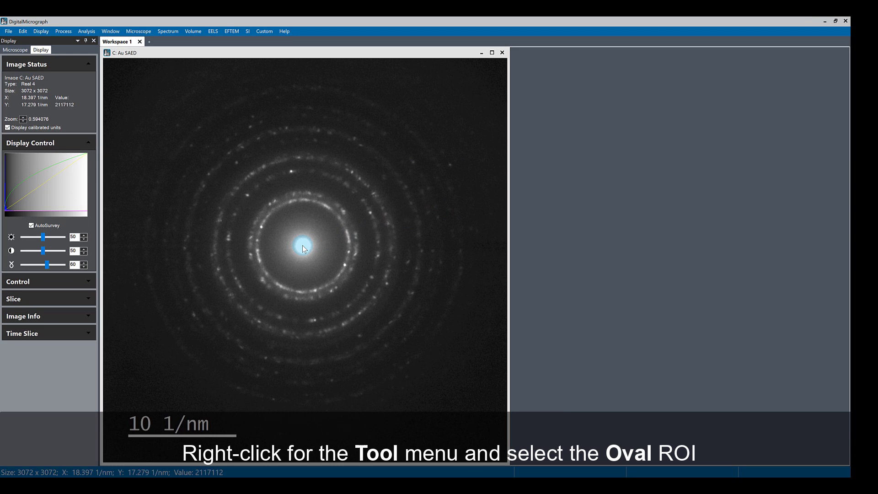
drag(303, 245, 349, 272)
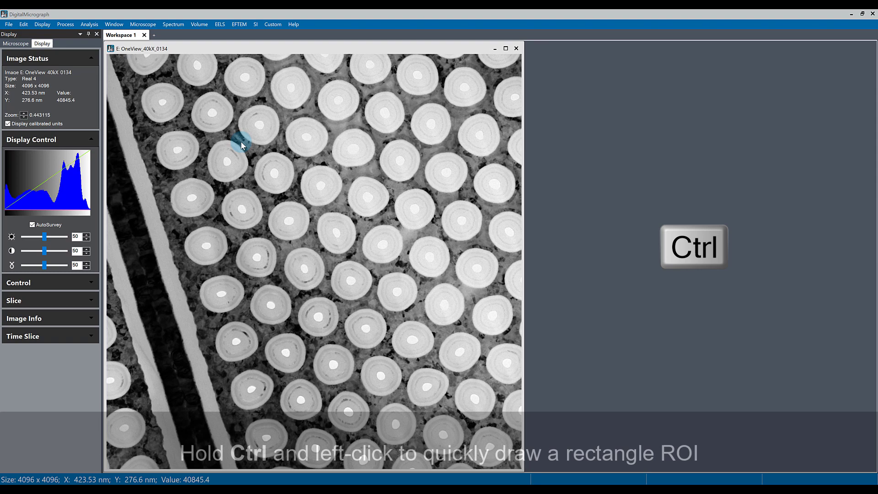
- Draw a 446.205 x 291.295 nm rectangle ROI and a 379.131 nm square ROI below it
drag(241, 142, 383, 234)
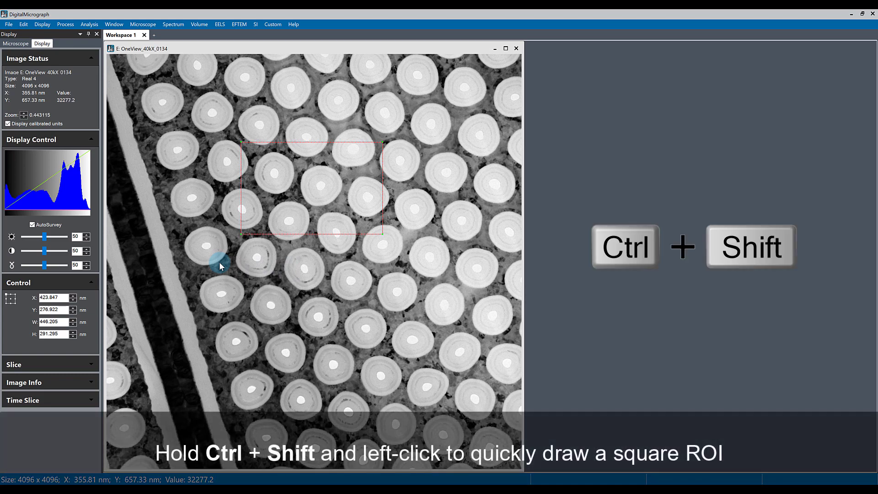
mouse_move(220, 263)
mouse_down()
mouse_move(329, 319)
mouse_move(340, 336)
mouse_up()
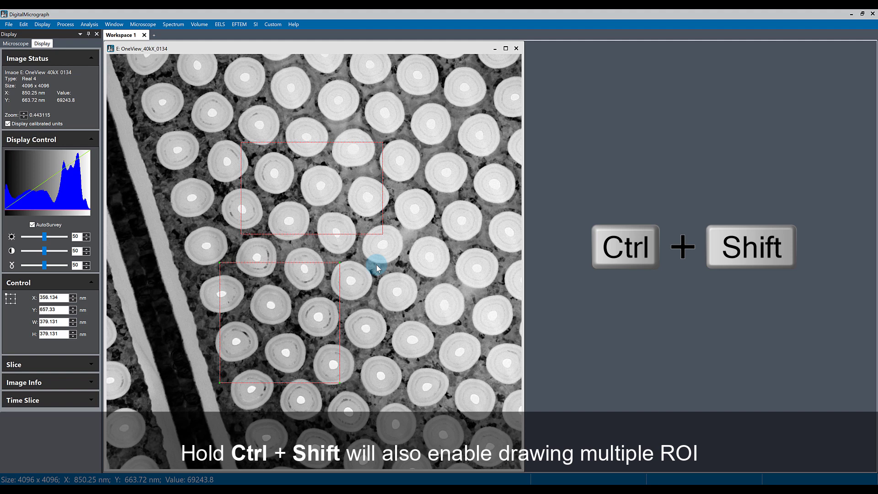
- Add four more square ROIs across the image: lower right, top right, upper left and lower left
mouse_move(378, 268)
mouse_down()
mouse_move(458, 323)
mouse_move(460, 348)
mouse_up()
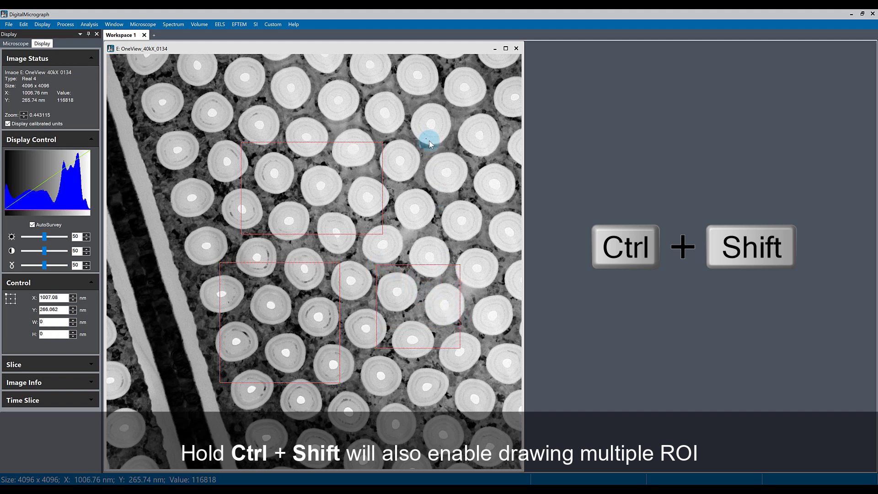
drag(427, 138, 488, 201)
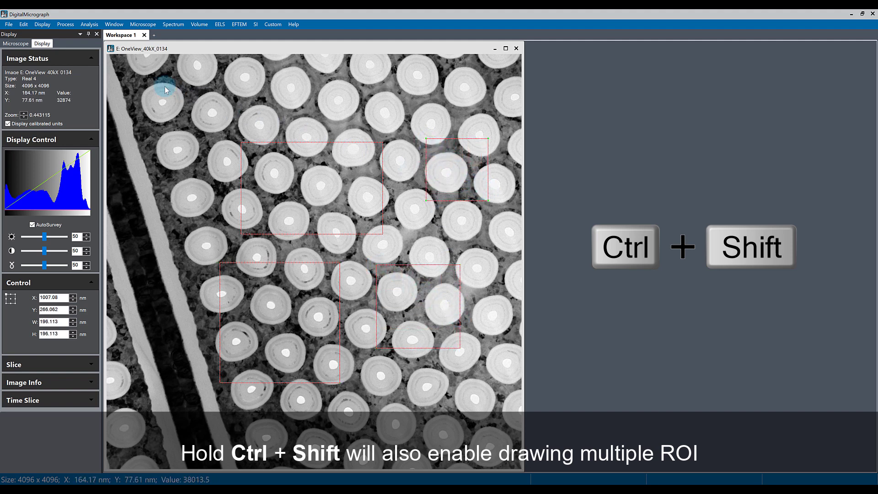
mouse_move(136, 77)
mouse_down()
mouse_move(188, 114)
mouse_move(194, 133)
mouse_up()
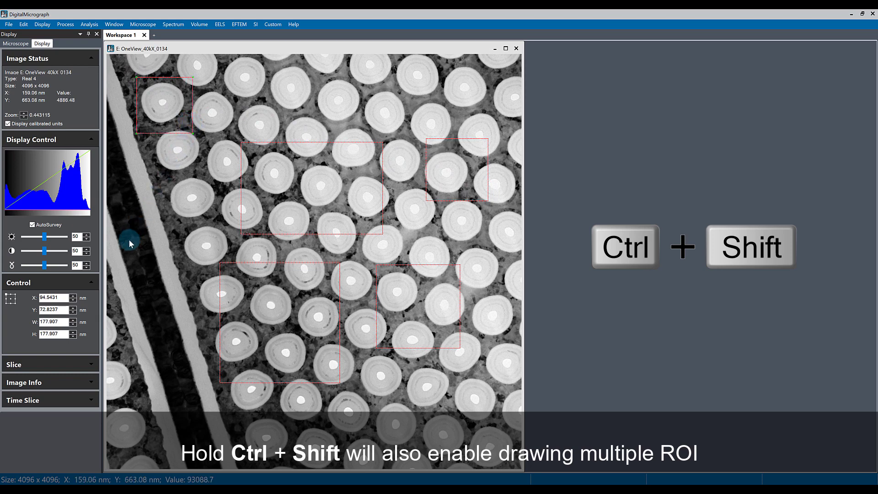
drag(129, 240, 184, 294)
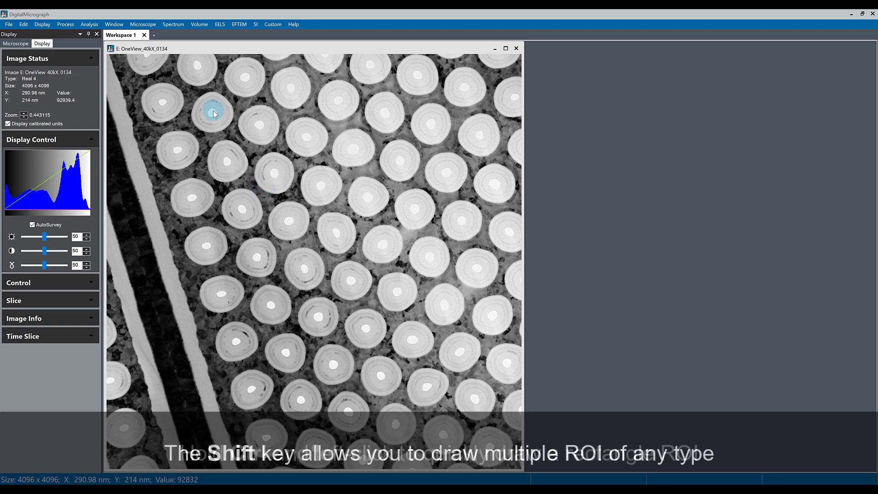
- Draw a rectangle ROI over two upper particles, then an overlapping circle ROI with the Oval tool
drag(206, 101, 283, 138)
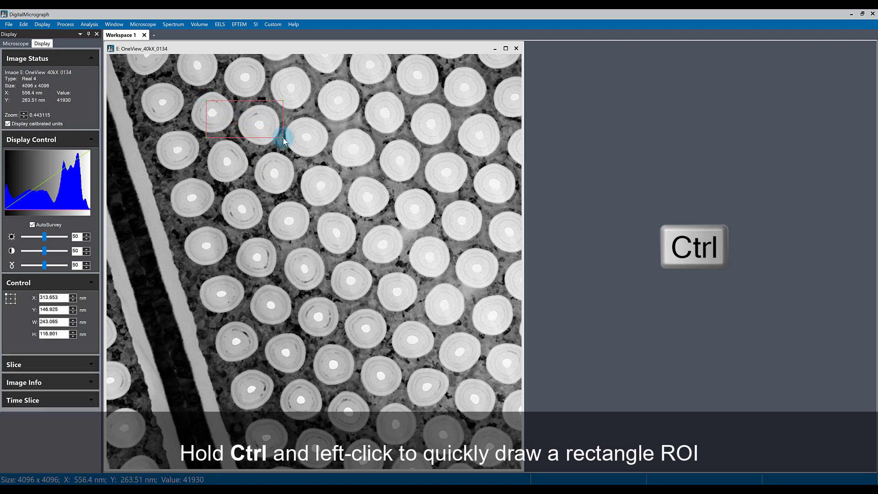
right_click(287, 150)
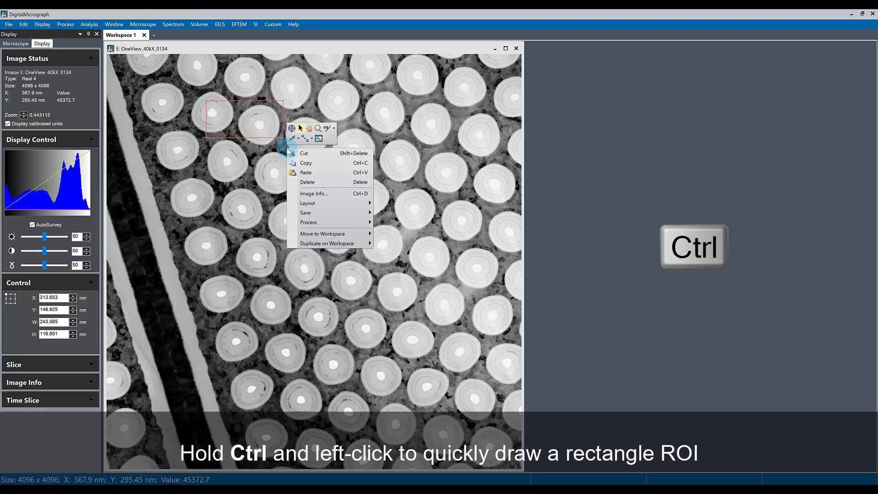
click(297, 139)
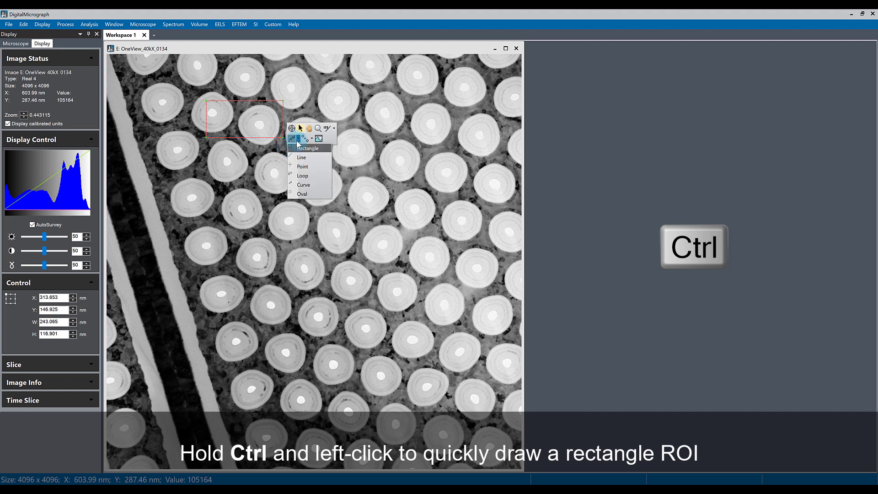
click(307, 194)
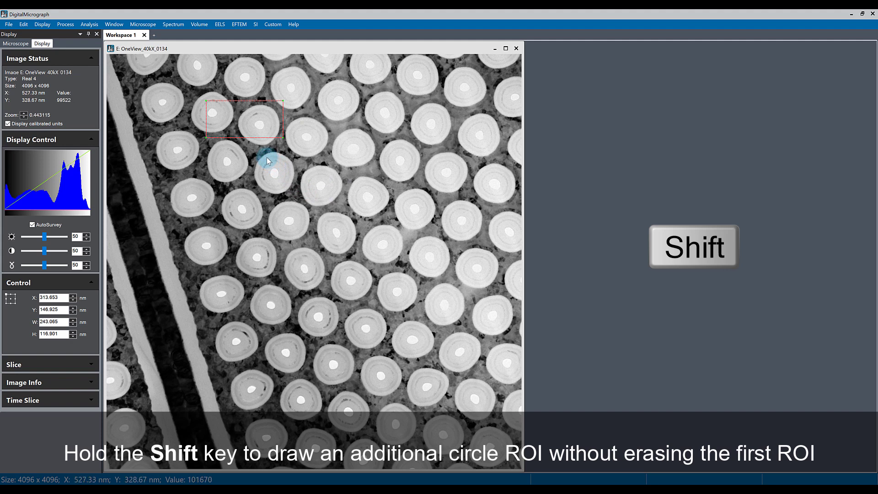
drag(270, 159, 309, 187)
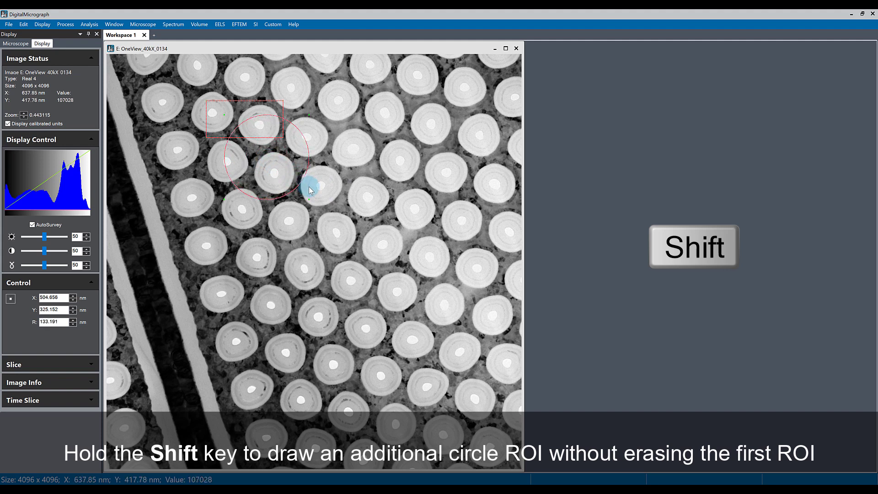
- Switch to the Loop ROI tool and trace a freehand loop around a lower particle
right_click(298, 252)
click(308, 240)
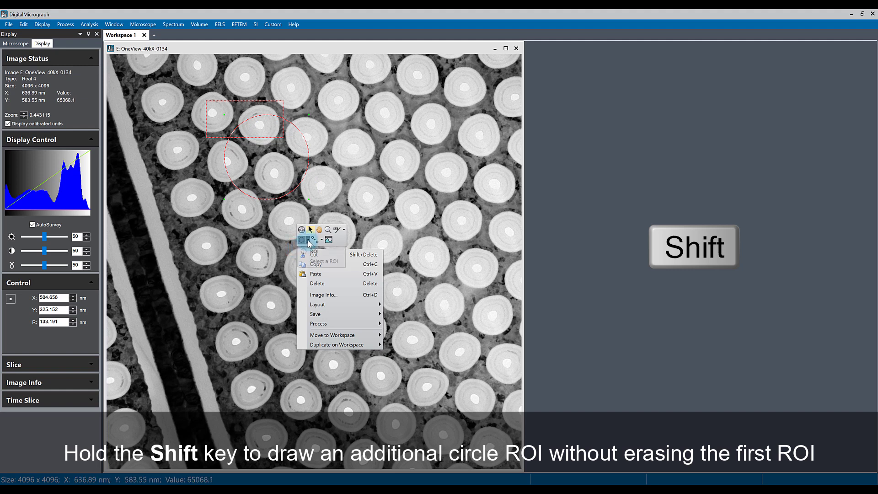
click(309, 242)
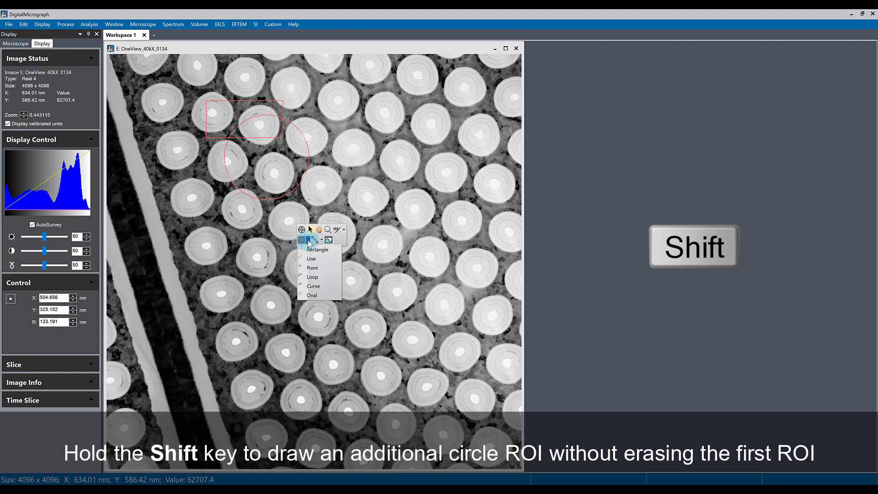
click(321, 278)
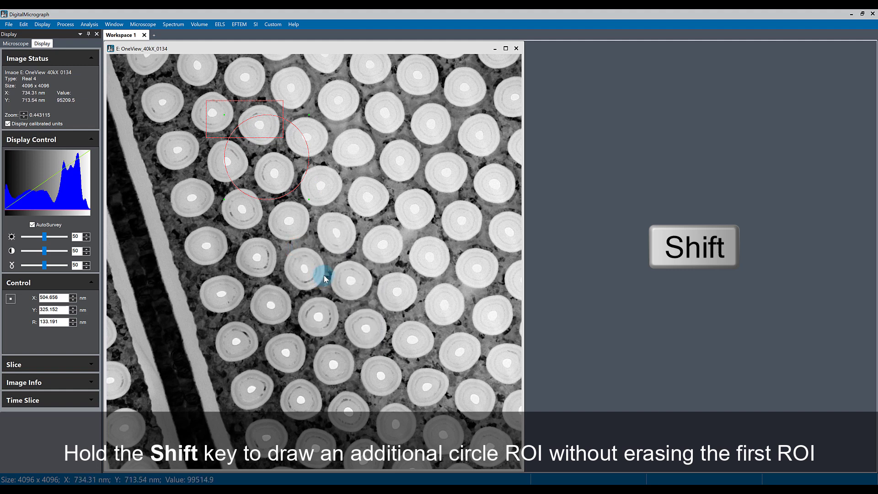
mouse_move(349, 261)
mouse_down()
mouse_move(333, 268)
mouse_move(334, 283)
mouse_move(365, 296)
mouse_move(375, 280)
mouse_move(369, 261)
mouse_move(349, 264)
mouse_up()
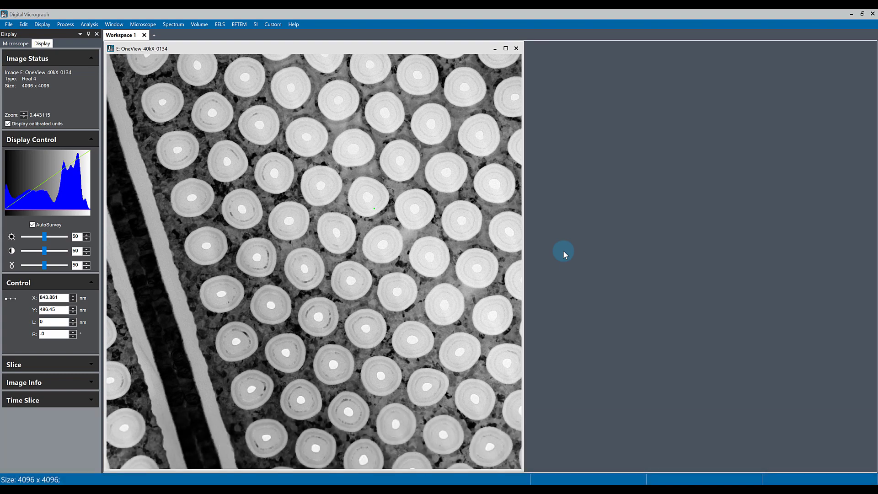
- Make the Oval ROI tool sticky for repeated drawing
right_click(353, 233)
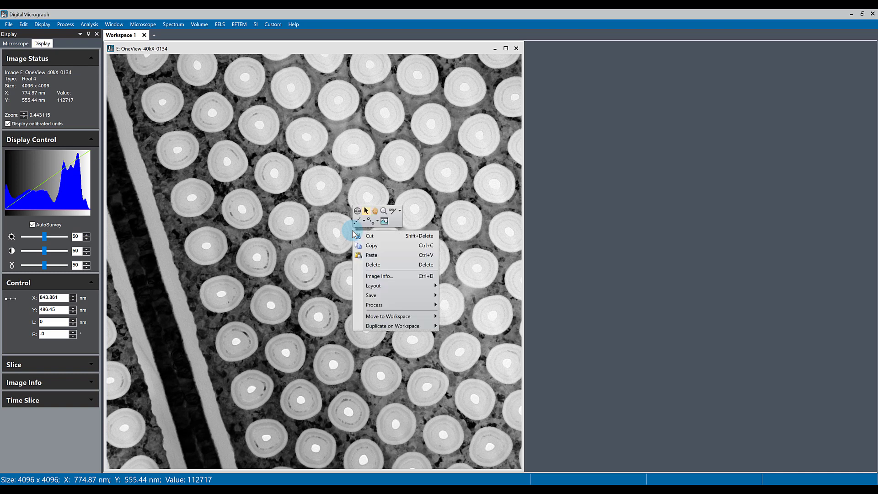
click(365, 222)
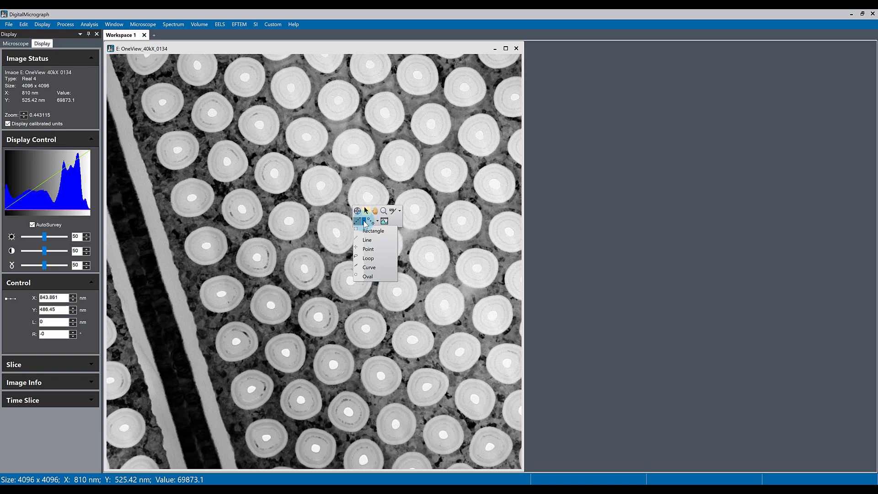
key(alt)
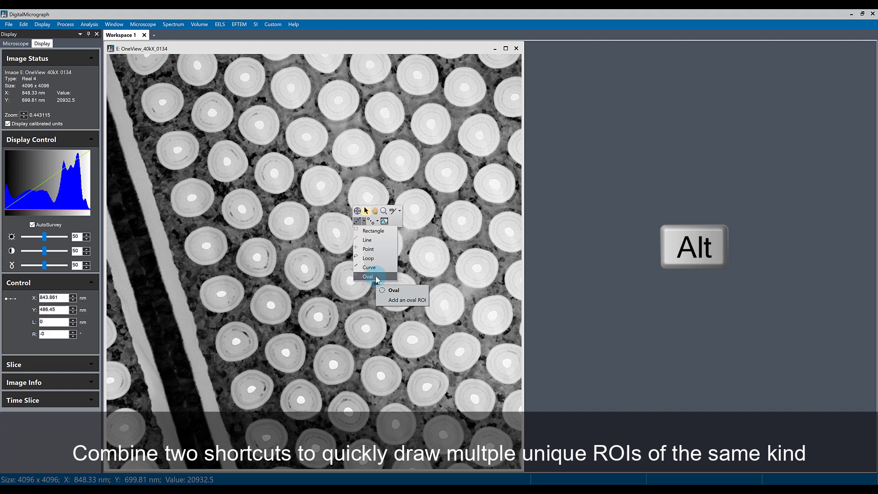
click(377, 277)
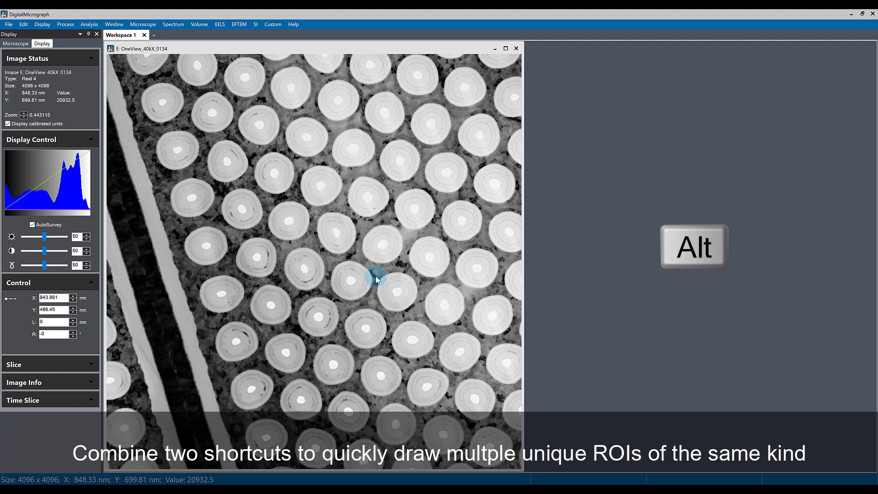
- Draw five oval and circle ROIs over the upper-left, top-centre, left, middle and upper-right holes
drag(213, 117, 267, 157)
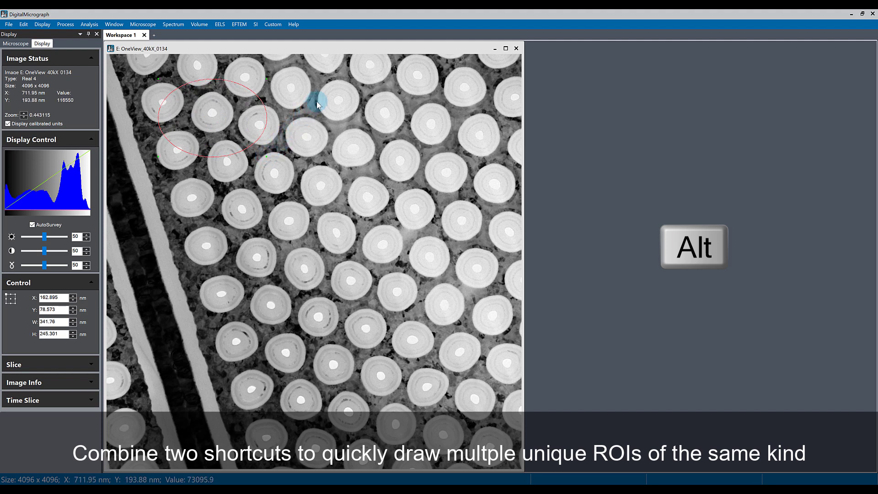
drag(320, 97, 363, 142)
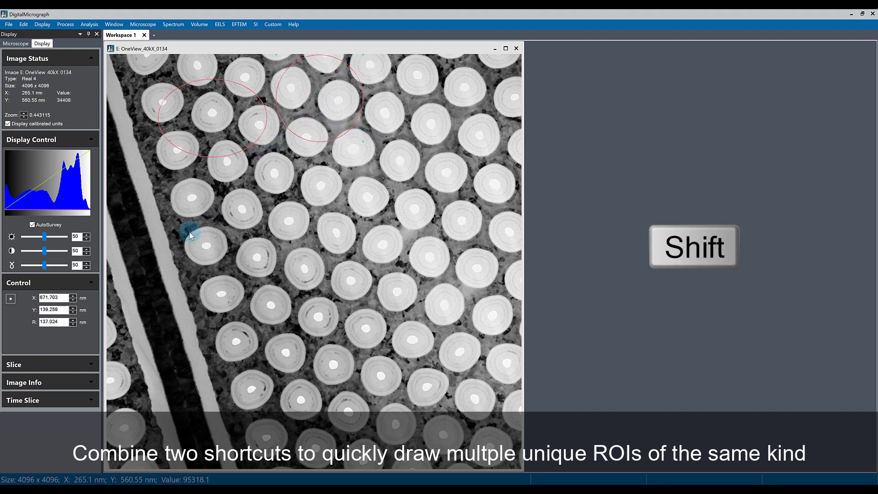
drag(191, 236, 247, 256)
drag(336, 219, 374, 251)
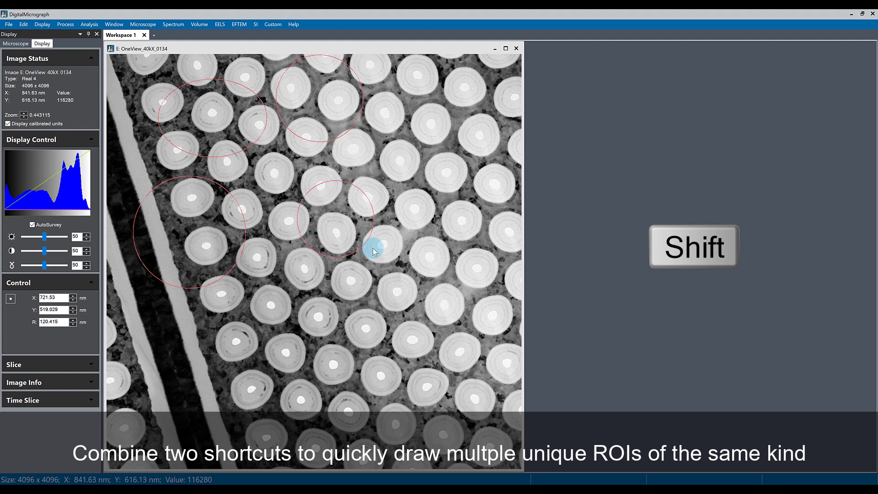
drag(433, 125, 479, 173)
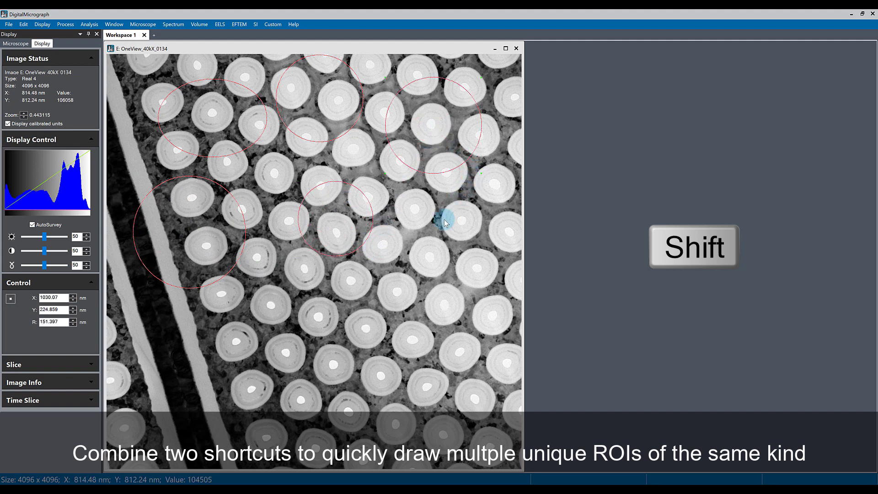